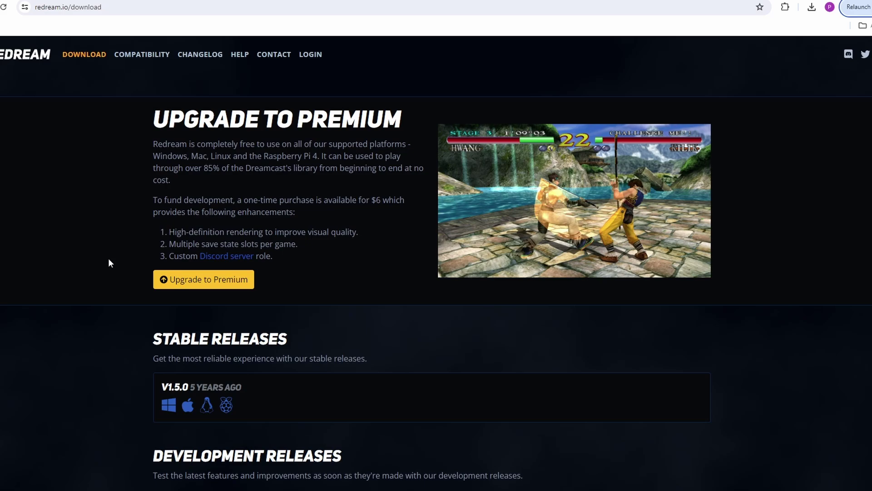
- Review the stable and development releases on the download page and launch redream.exe from the extracted v1.5.0-1133 Windows folder
{"action": "scroll", "coordinate": [123, 245], "scroll_direction": "down", "scroll_amount": 3}
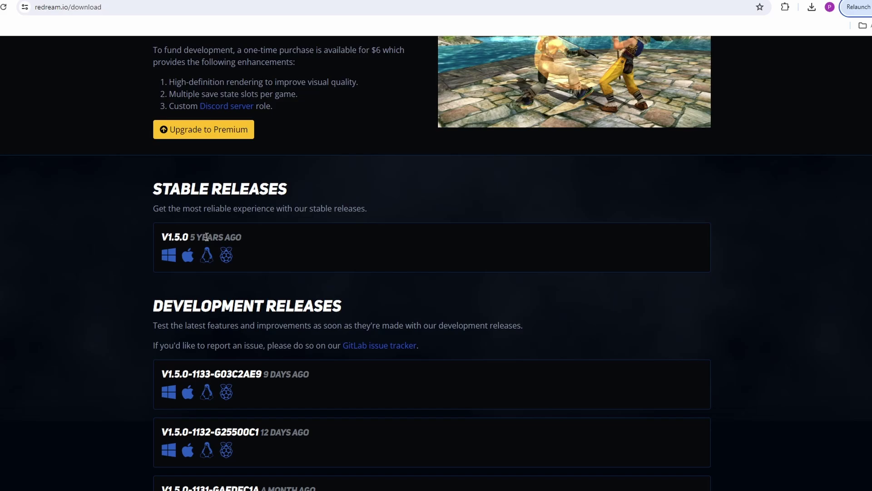
{"action": "scroll", "coordinate": [212, 213], "scroll_direction": "down", "scroll_amount": 2}
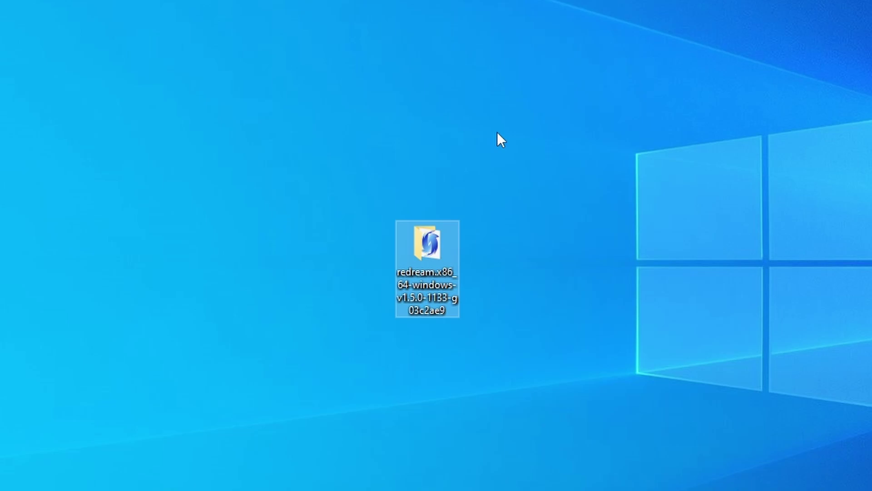
{"action": "double_click", "coordinate": [431, 246]}
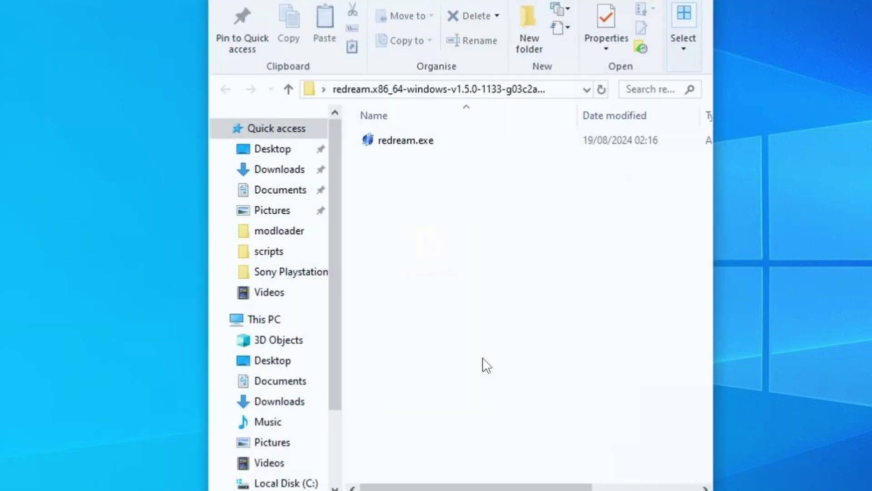
{"action": "left_click", "coordinate": [415, 144]}
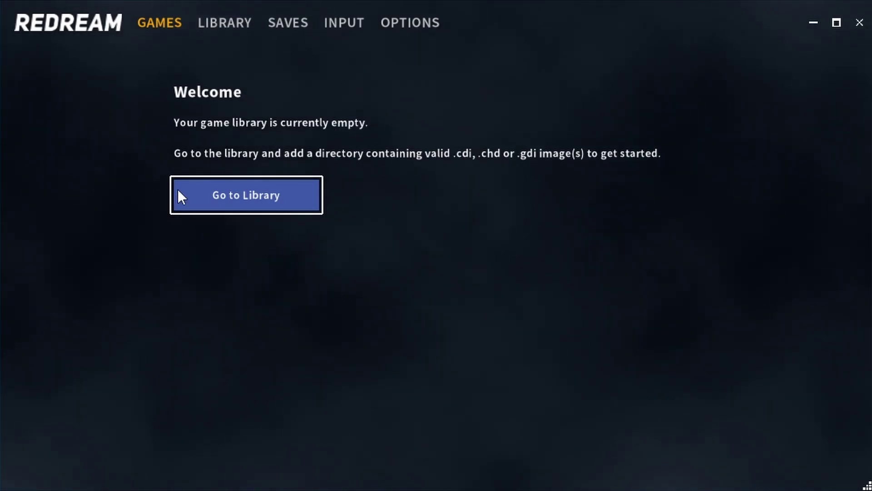
- Add the E:\LaunchBox\Games\Sega Dreamcast directory to the game library and check it in the library management list
{"action": "left_click", "coordinate": [265, 197]}
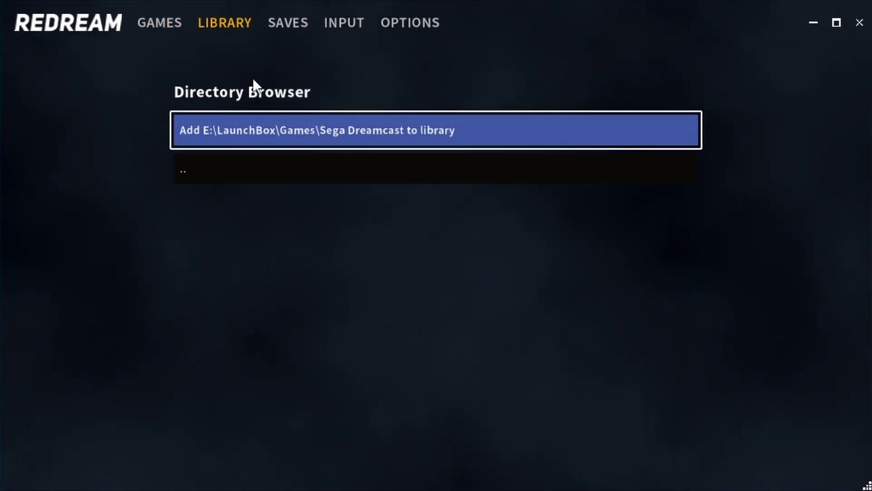
{"action": "left_click", "coordinate": [247, 129]}
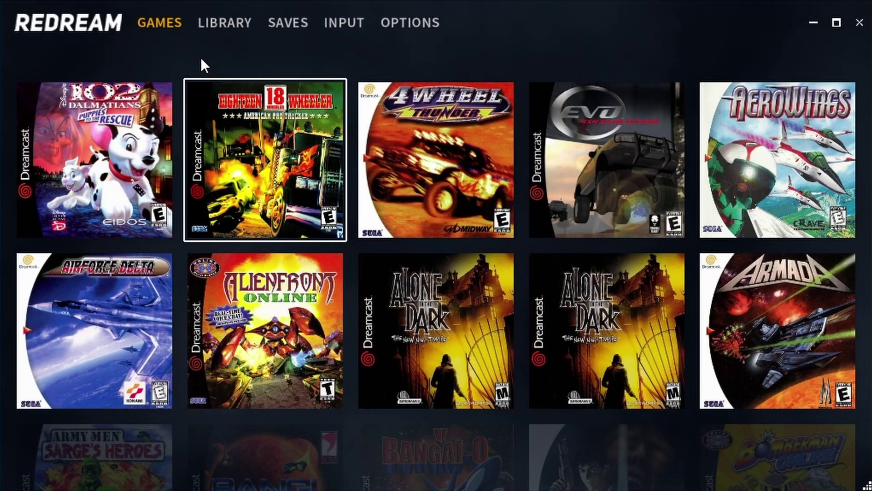
{"action": "left_click", "coordinate": [231, 23]}
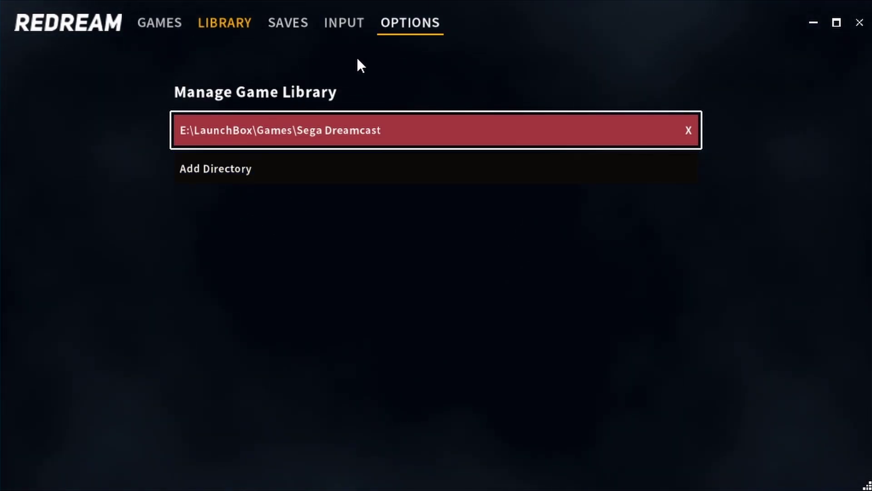
- Inspect the Port A memory card saves and the available actions for The House of the Dead 2 save
{"action": "left_click", "coordinate": [274, 27]}
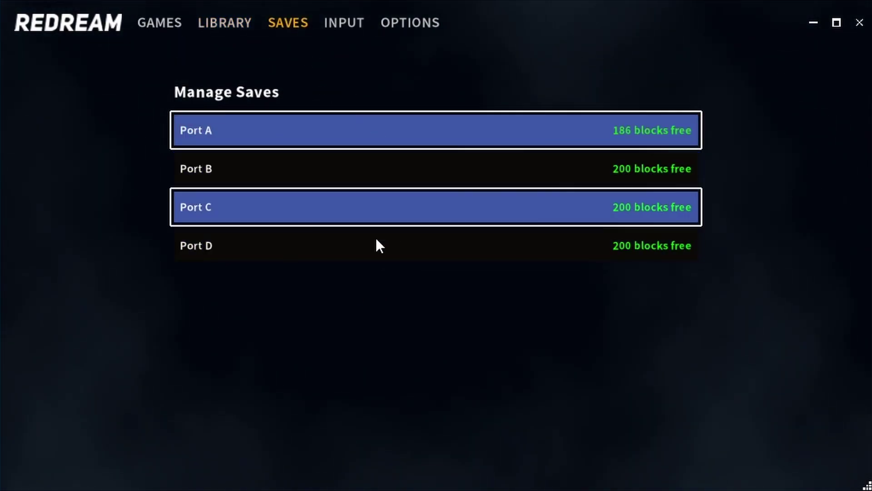
{"action": "left_click", "coordinate": [242, 130]}
{"action": "left_click", "coordinate": [206, 209]}
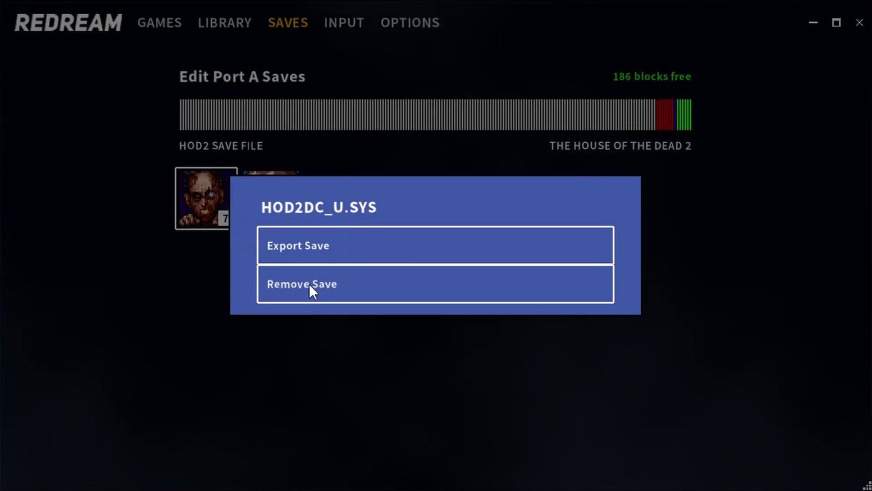
{"action": "left_click", "coordinate": [351, 65]}
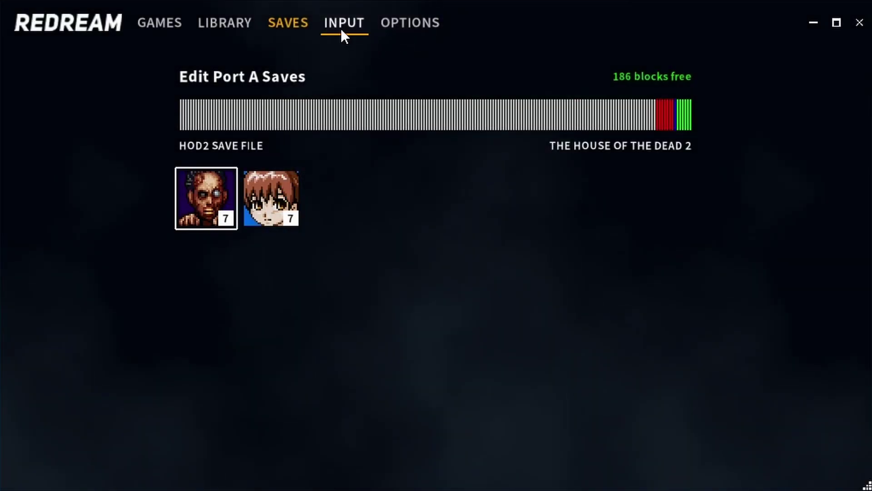
- Set the input device for Port A to XInput Controller #1
{"action": "left_click", "coordinate": [342, 28]}
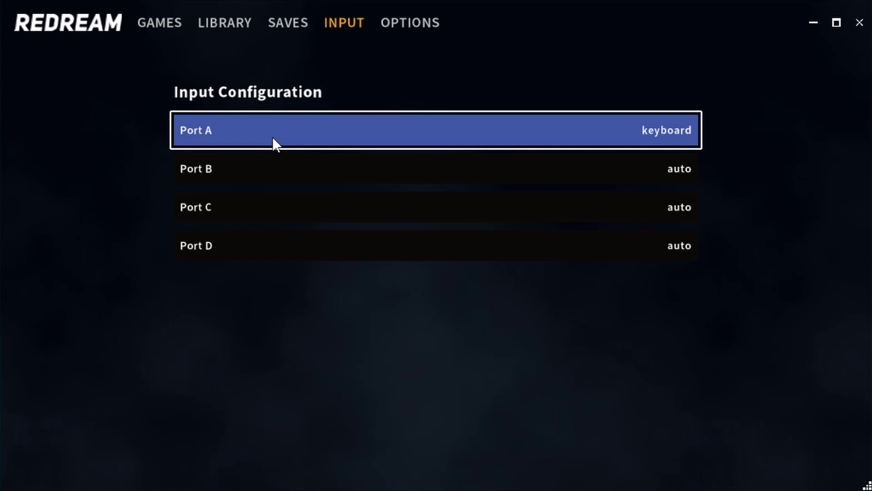
{"action": "left_click", "coordinate": [225, 135]}
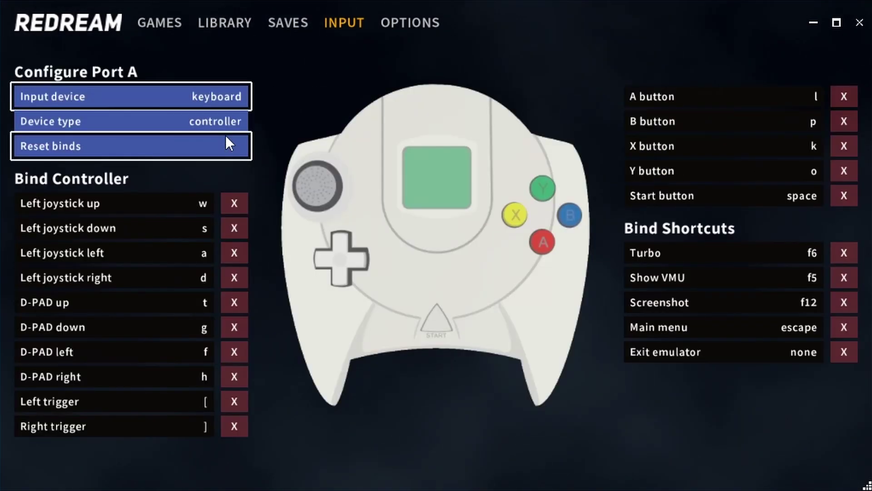
{"action": "left_click", "coordinate": [140, 97]}
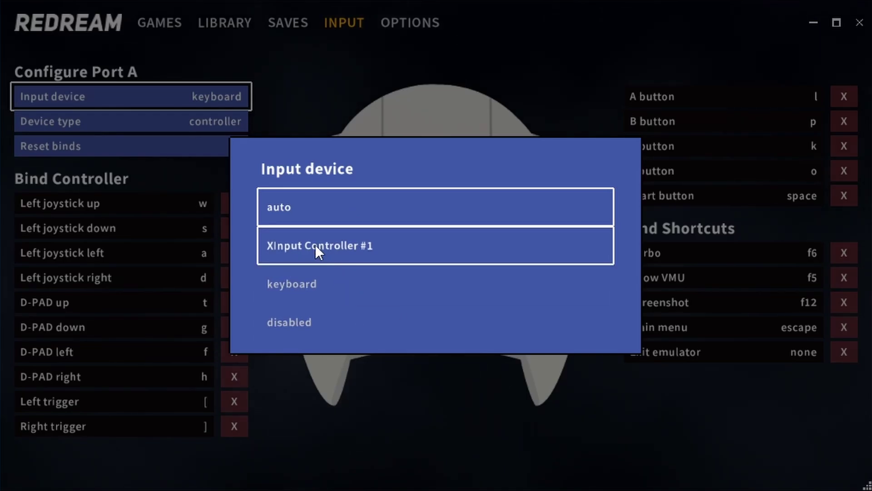
{"action": "left_click", "coordinate": [317, 256]}
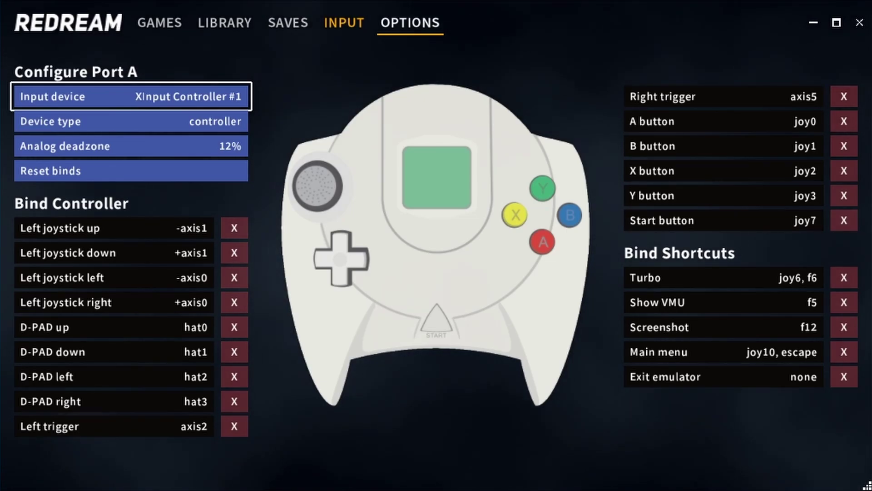
- Try keyboard as Port A's device type, switch it to lightgun, and return to the port overview
{"action": "left_click", "coordinate": [180, 119]}
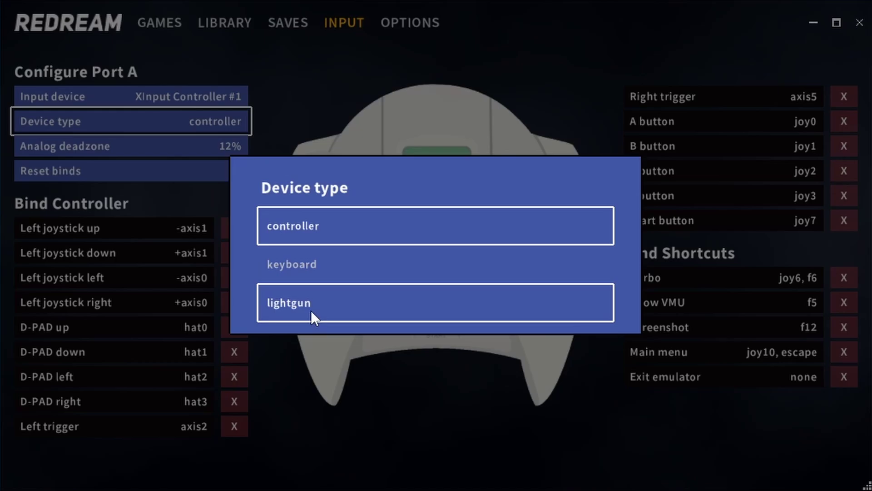
{"action": "left_click", "coordinate": [300, 271]}
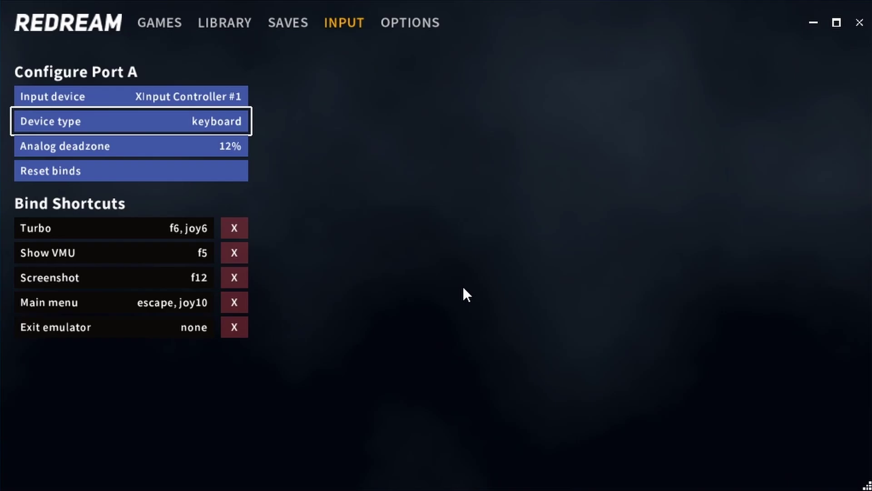
{"action": "left_click", "coordinate": [215, 122]}
{"action": "left_click", "coordinate": [304, 314]}
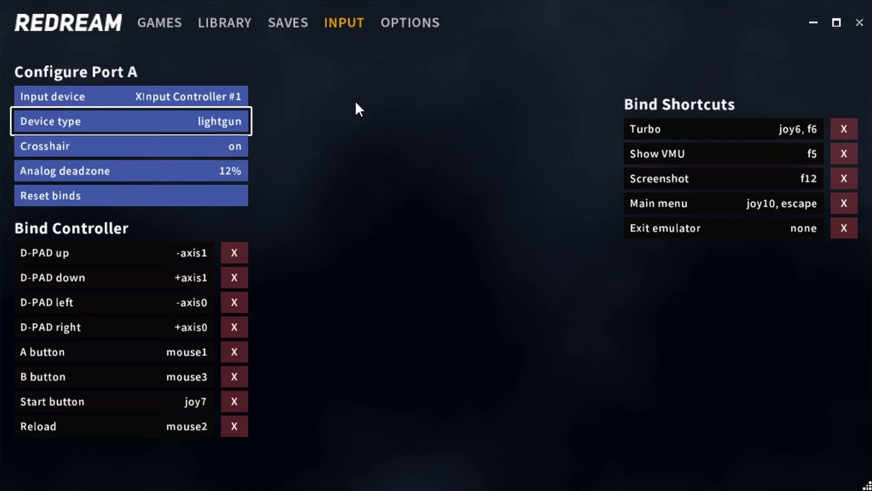
{"action": "left_click", "coordinate": [343, 27]}
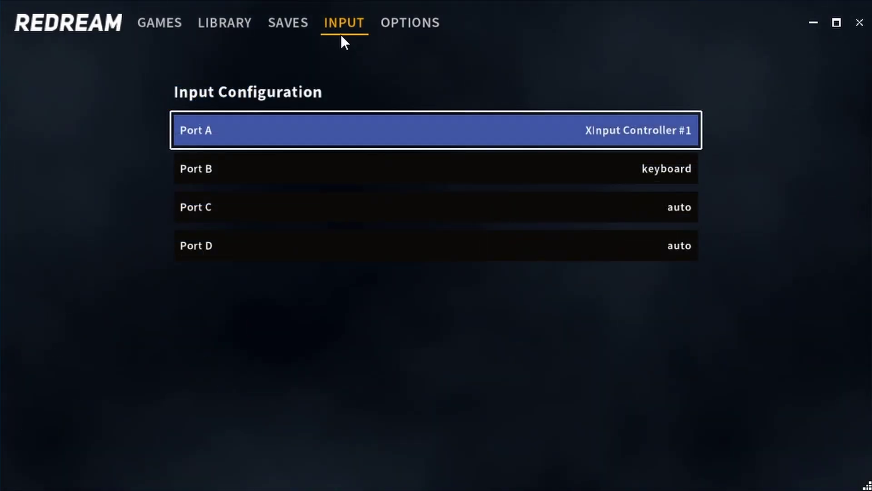
- Set the window mode in the video options to borderless fullscreen
{"action": "left_click", "coordinate": [414, 22]}
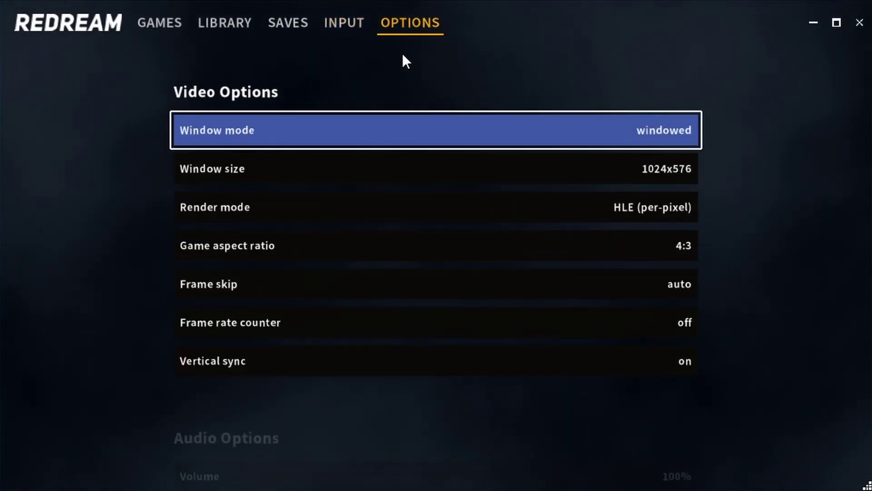
{"action": "left_click", "coordinate": [305, 141]}
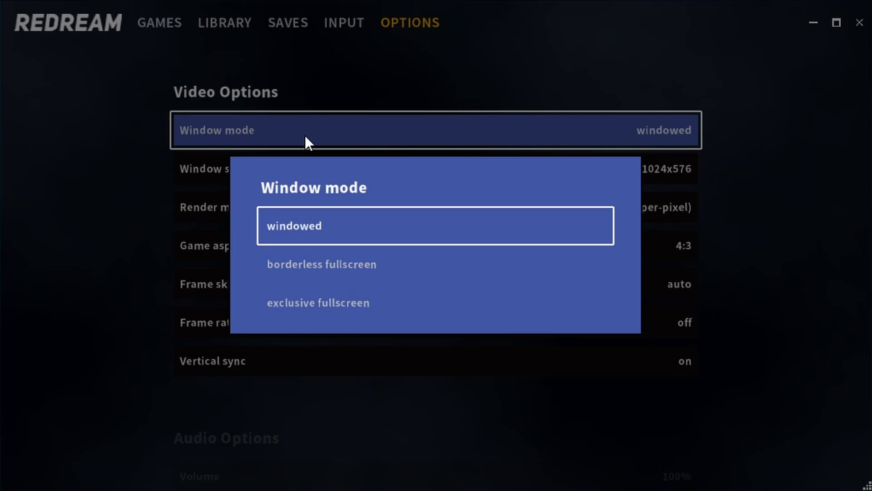
{"action": "left_click", "coordinate": [347, 263]}
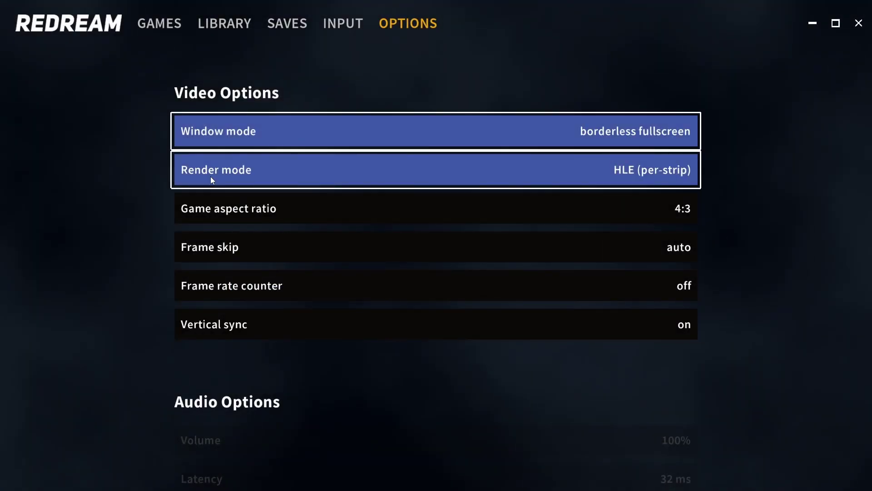
- Set the render mode to HLE (per-strip) and the game aspect ratio to 4:3
{"action": "left_click", "coordinate": [236, 172]}
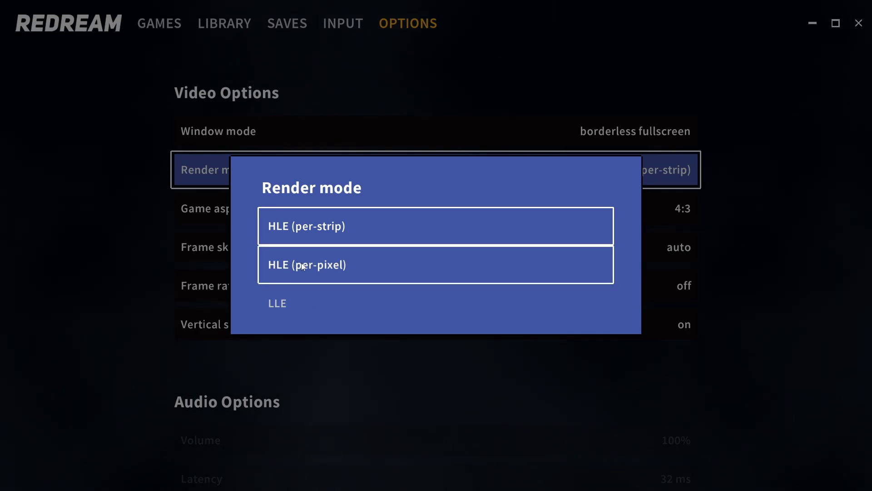
{"action": "left_click", "coordinate": [304, 234]}
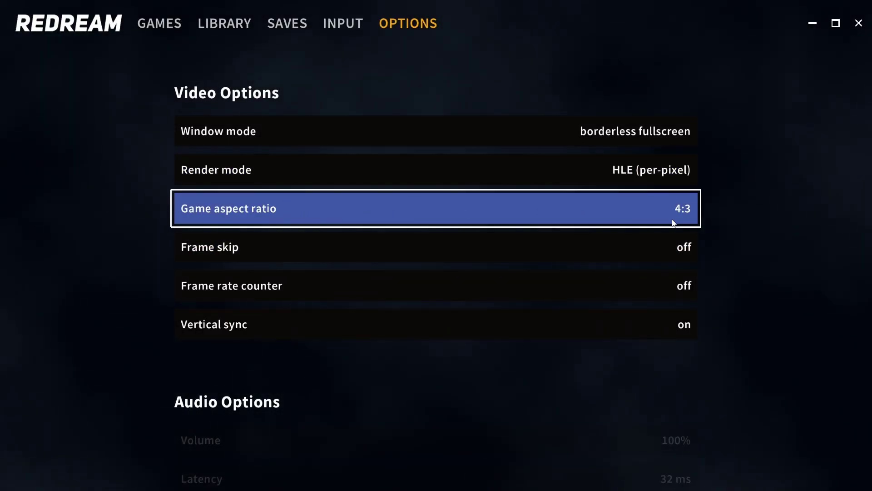
{"action": "left_click", "coordinate": [637, 209]}
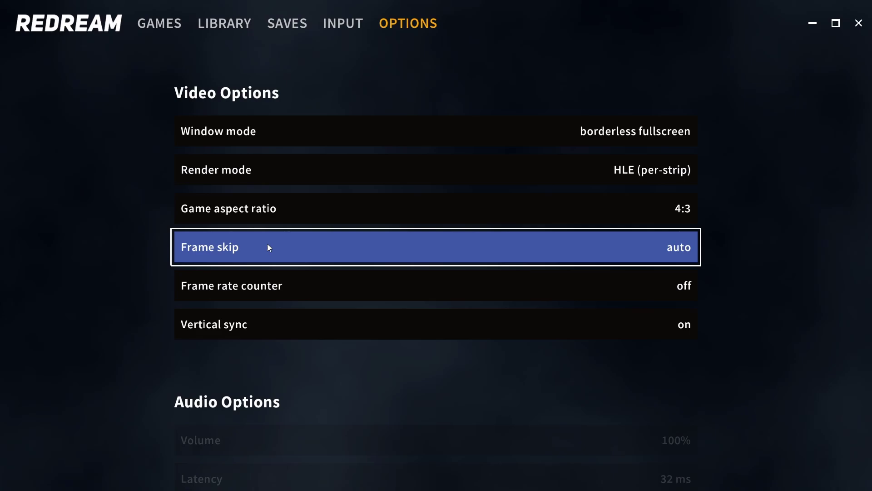
- Turn frame skip off and set the frame rate counter to vblanks per second
{"action": "left_click", "coordinate": [291, 255]}
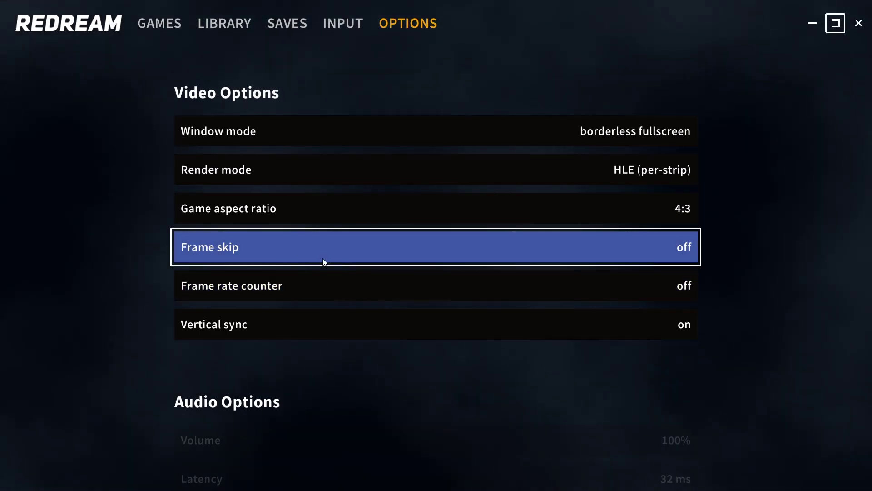
{"action": "left_click", "coordinate": [270, 300]}
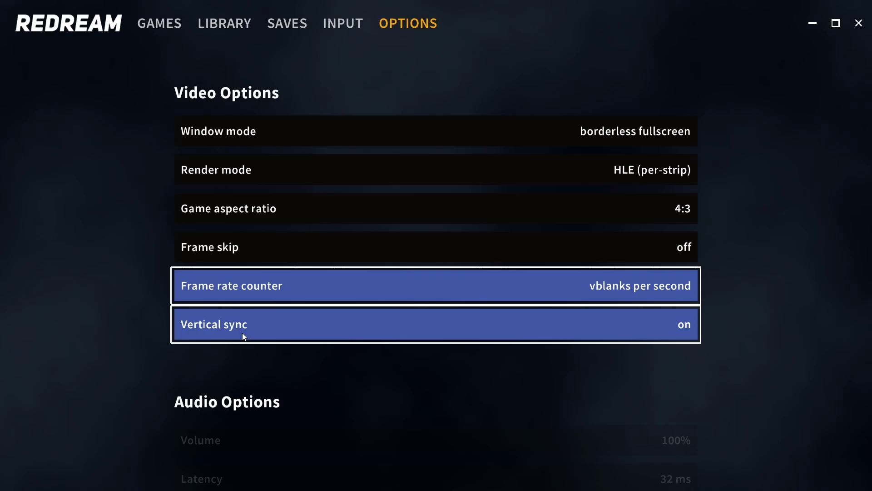
- Switch the system's cable type to rgb and cycle on through the other cable choices
{"action": "scroll", "coordinate": [241, 333], "scroll_direction": "down", "scroll_amount": 5}
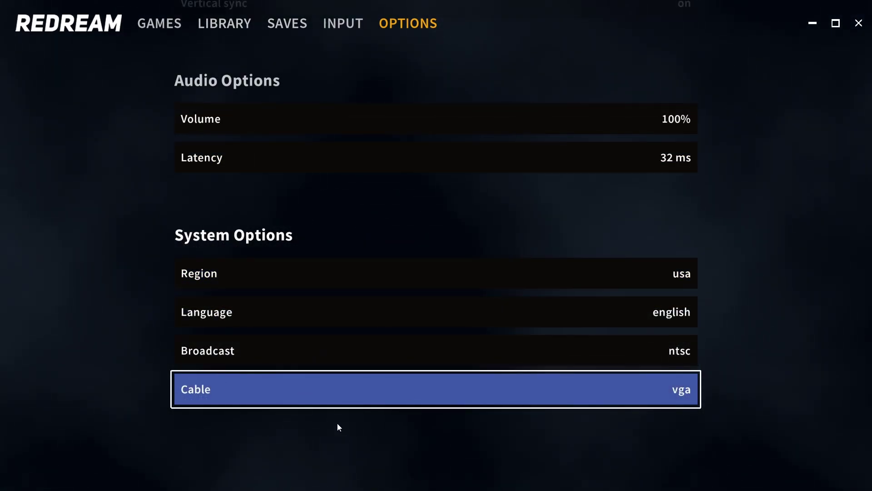
{"action": "left_click", "coordinate": [340, 391]}
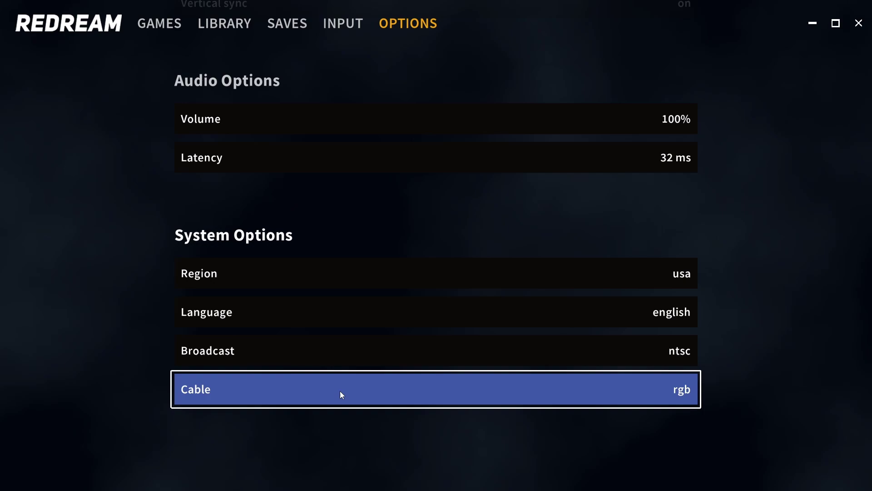
{"action": "left_click", "coordinate": [341, 391]}
{"action": "left_click", "coordinate": [340, 391]}
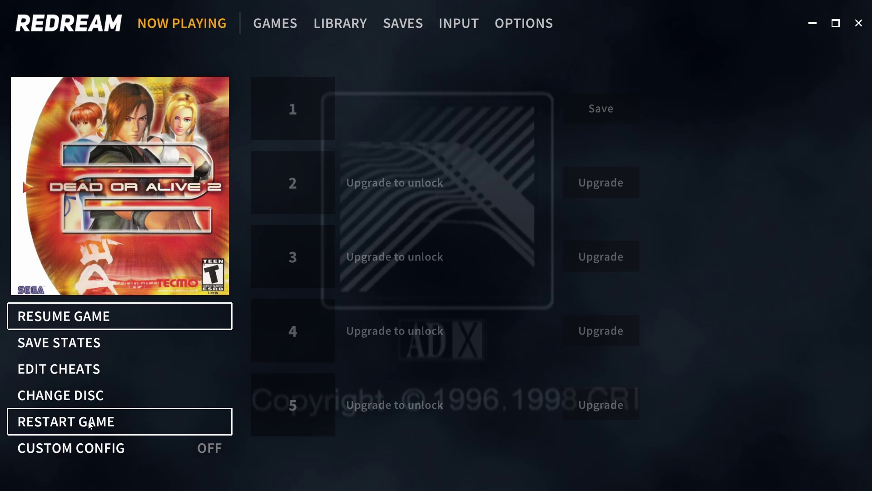
- Open the cheats for Dead or Alive 2 and turn on its custom configuration
{"action": "left_click", "coordinate": [76, 372]}
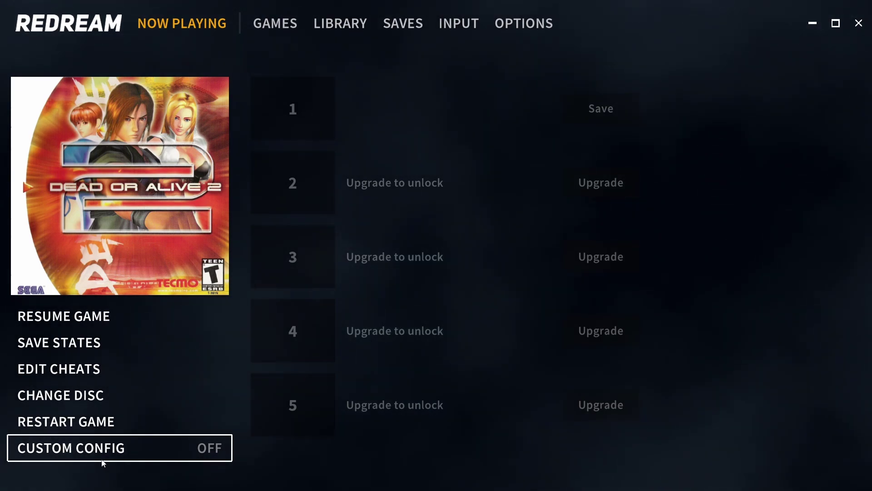
{"action": "left_click", "coordinate": [92, 451]}
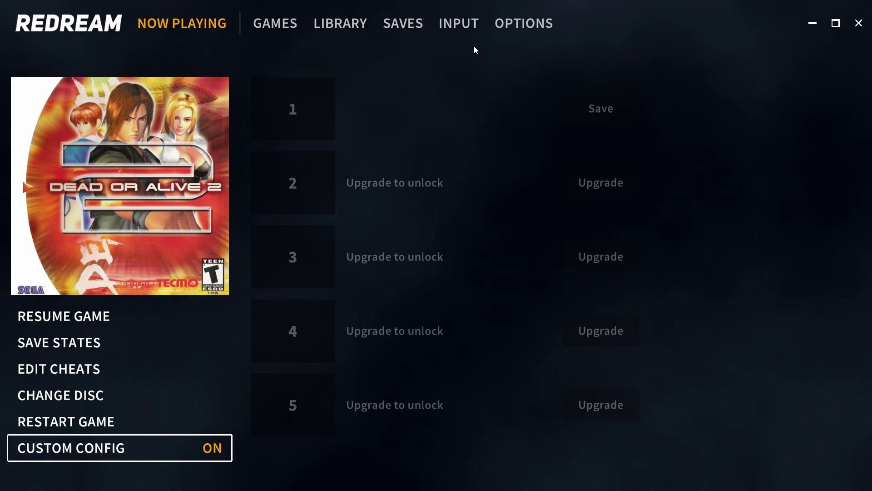
- Review the input and video settings for the game's custom configuration and return to the running game's page
{"action": "left_click", "coordinate": [483, 24]}
{"action": "left_click", "coordinate": [506, 24]}
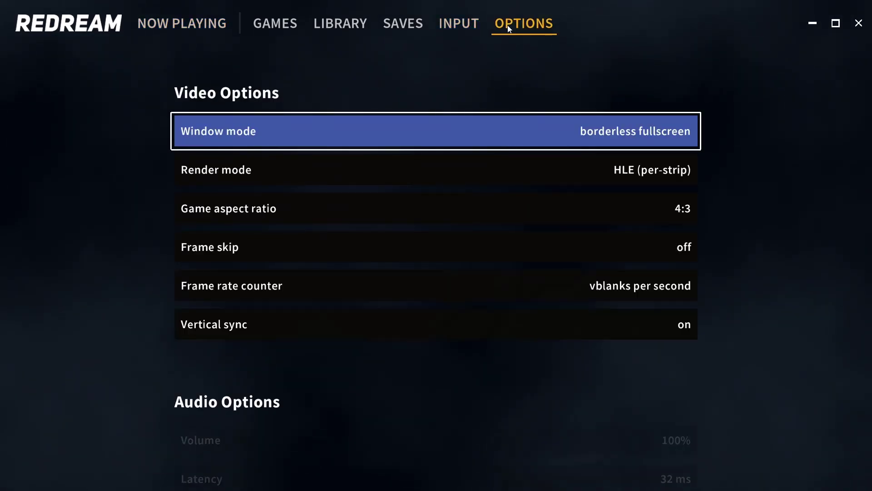
{"action": "left_click", "coordinate": [454, 26]}
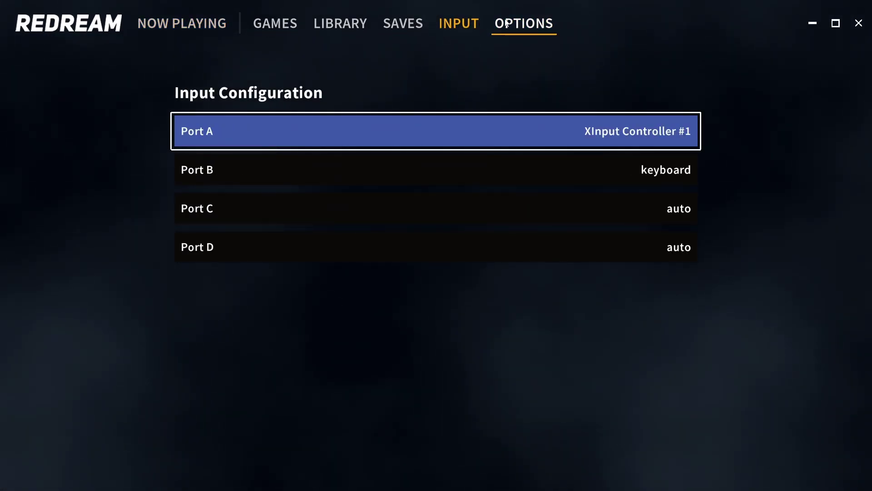
{"action": "left_click", "coordinate": [178, 32]}
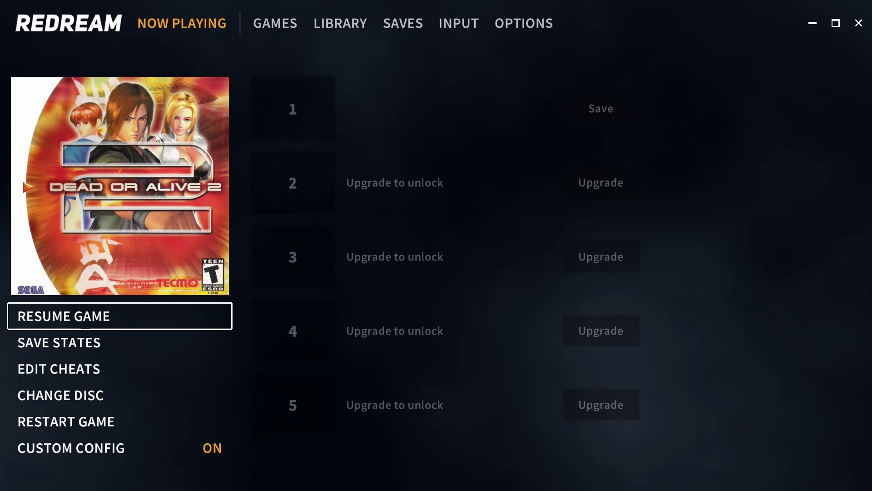